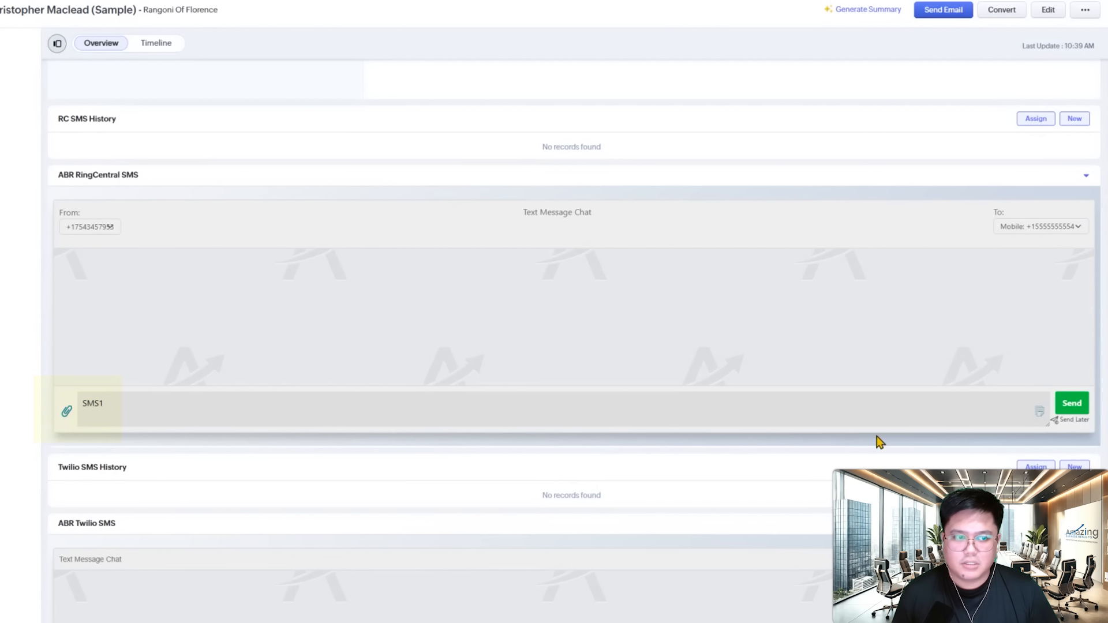
# Look at the template picker and the Send Later scheduling dialog for the SMS1 message, closing it without scheduling.
pyautogui.click(1039, 411)
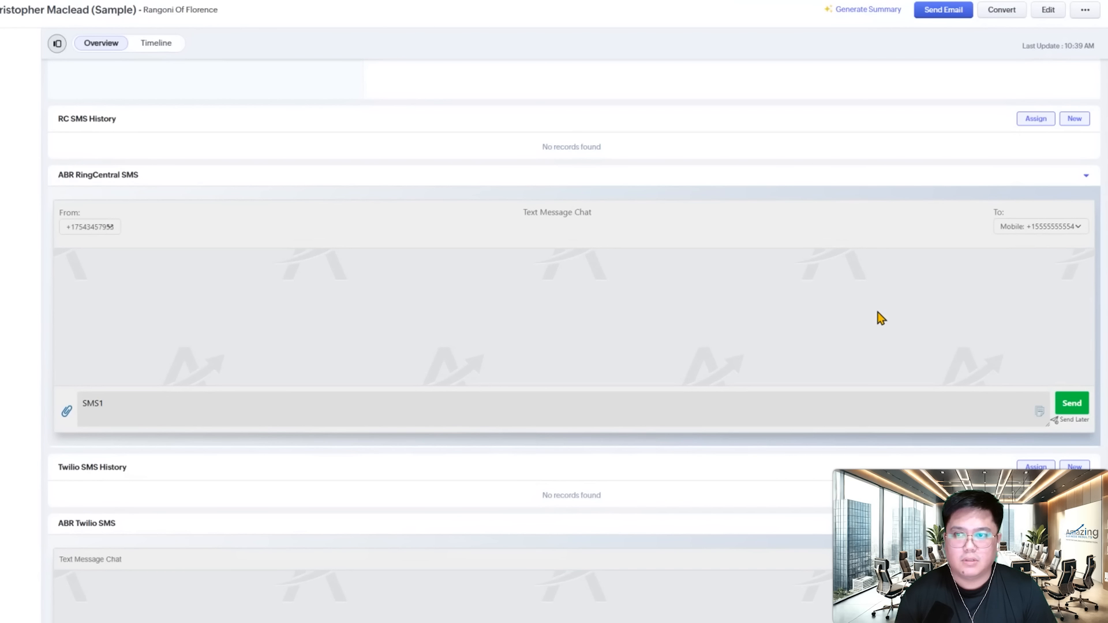
pyautogui.click(1074, 421)
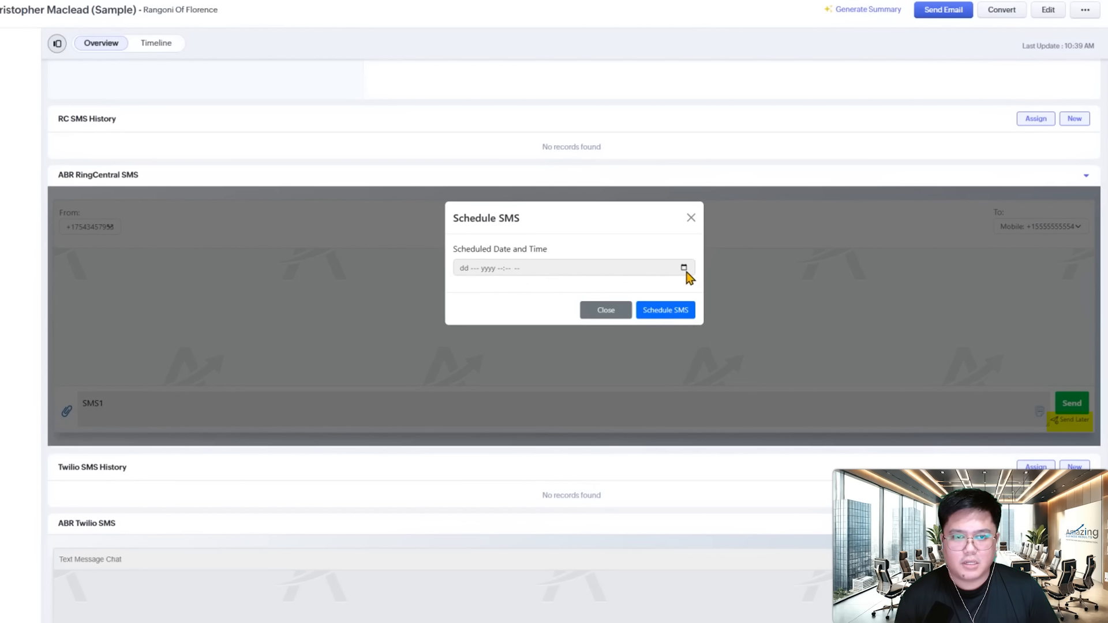
pyautogui.click(691, 219)
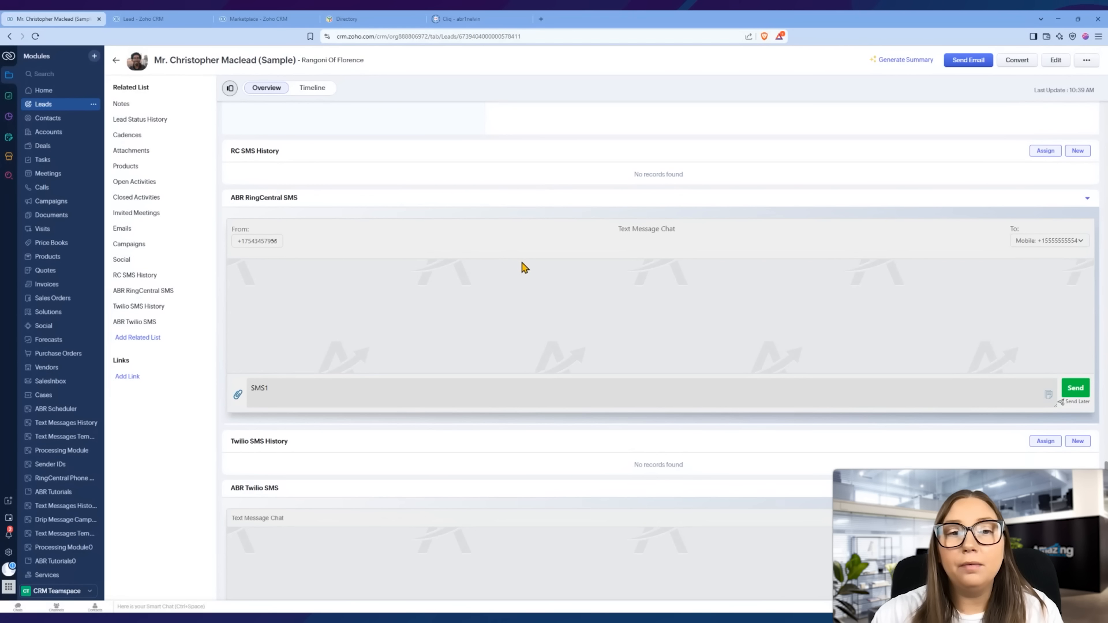
# Select all leads in the Leads module and open Mass Text Messages for them.
pyautogui.scroll(-1, 356, 176)
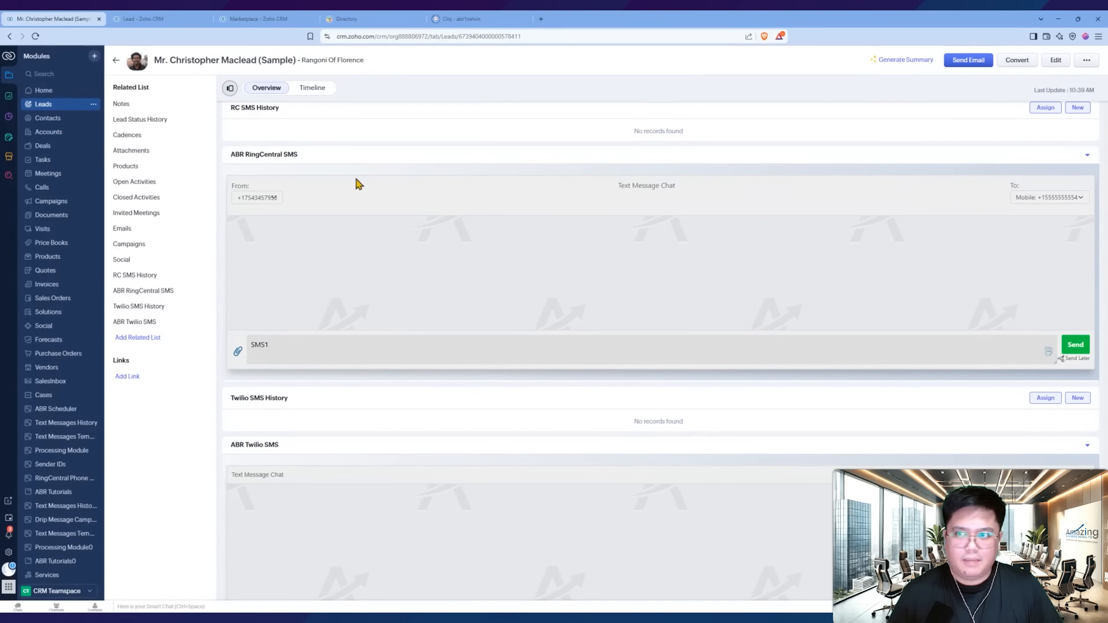
pyautogui.click(43, 104)
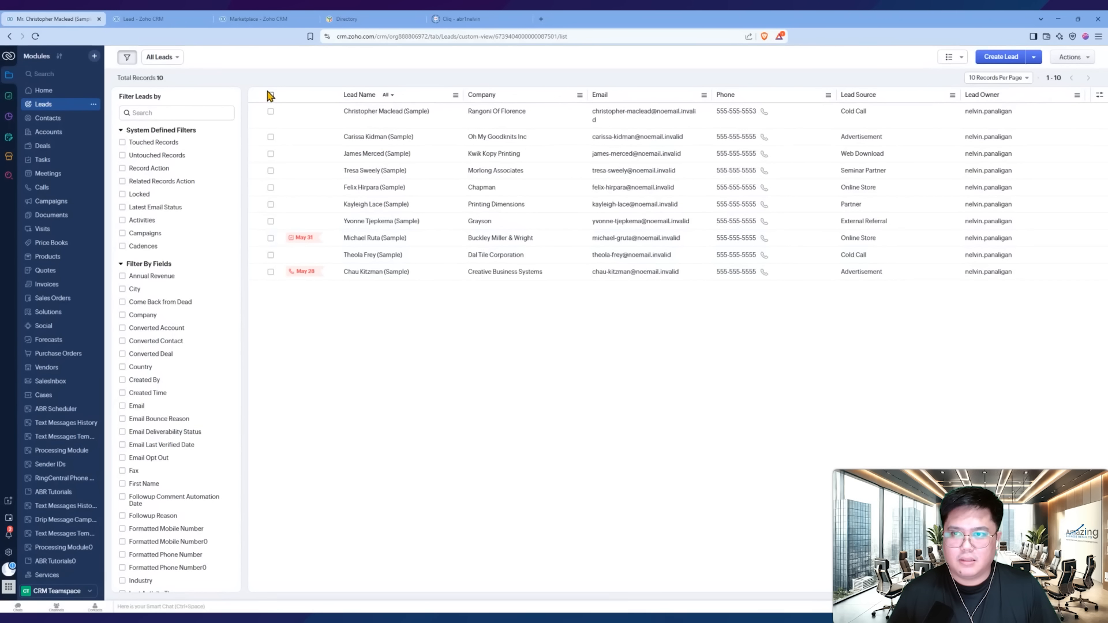
pyautogui.click(270, 95)
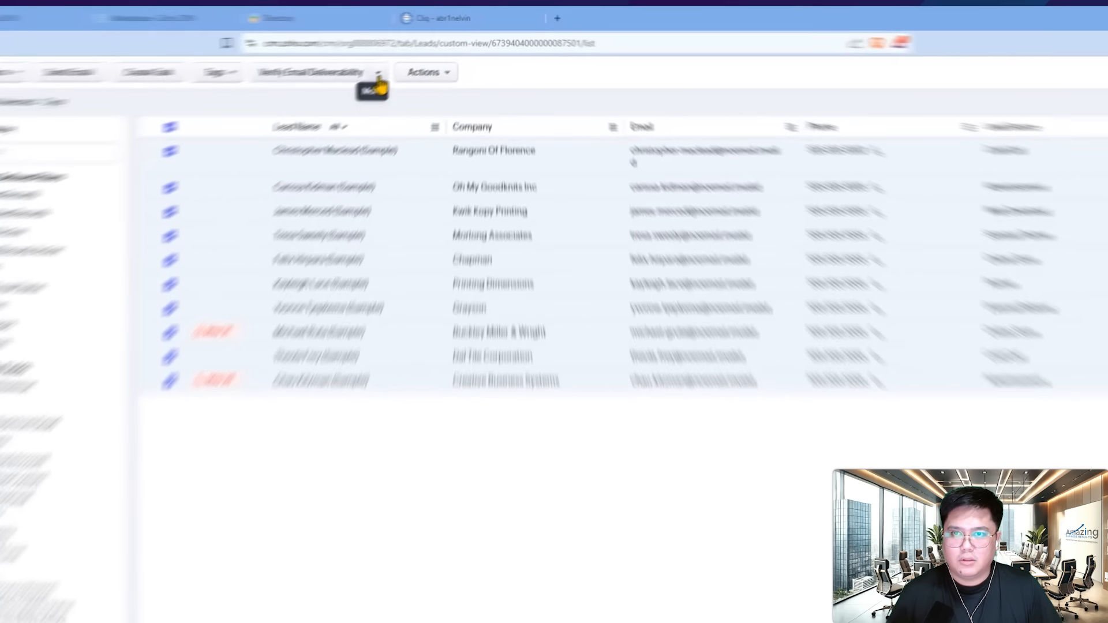
pyautogui.click(375, 80)
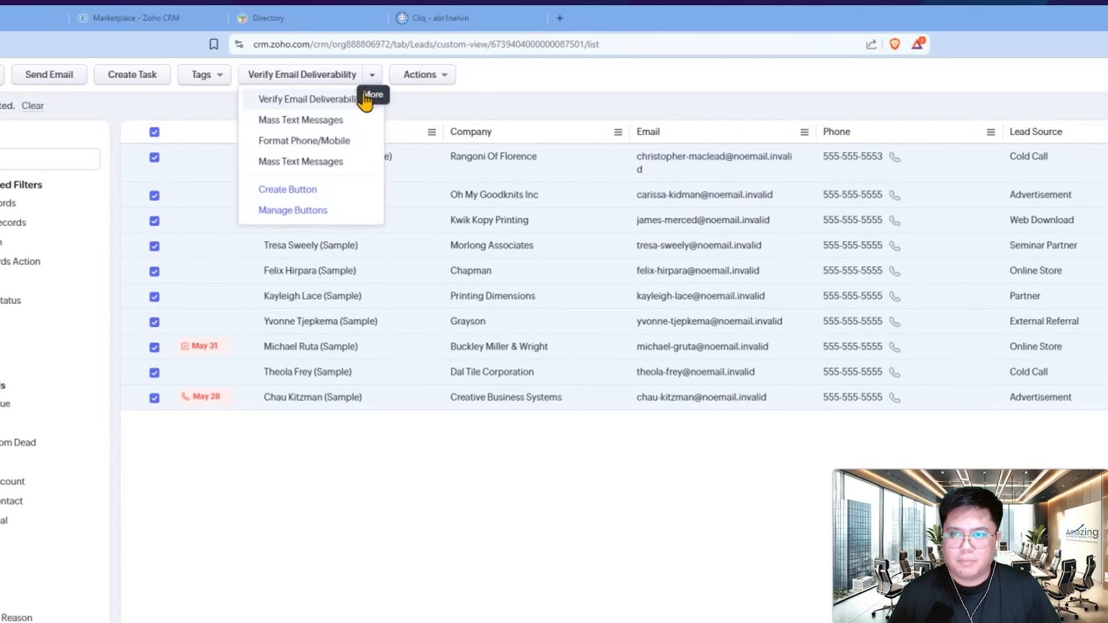
pyautogui.click(332, 121)
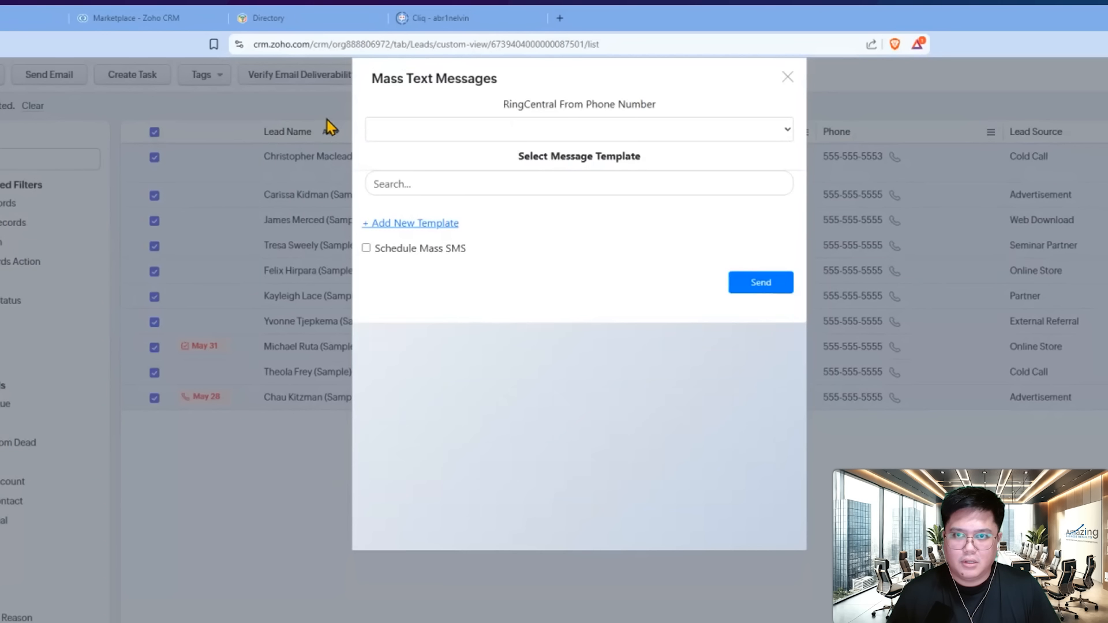
# Choose the RingCentral sender number for the mass message and review the Add New Template and Schedule Mass SMS options.
pyautogui.click(763, 132)
pyautogui.click(631, 198)
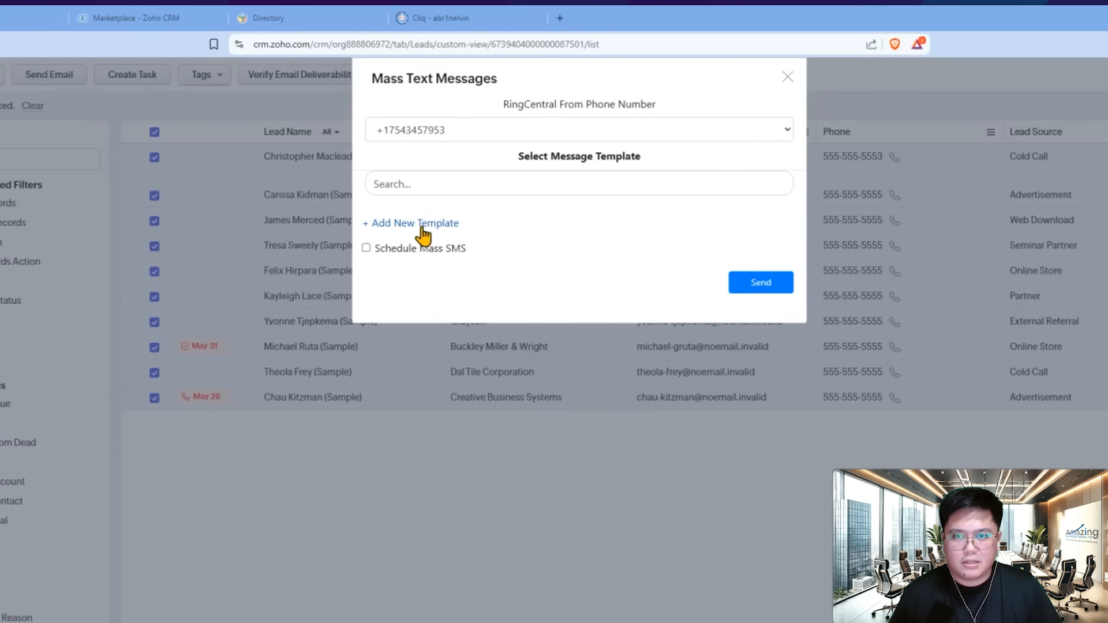
pyautogui.click(424, 226)
pyautogui.click(395, 328)
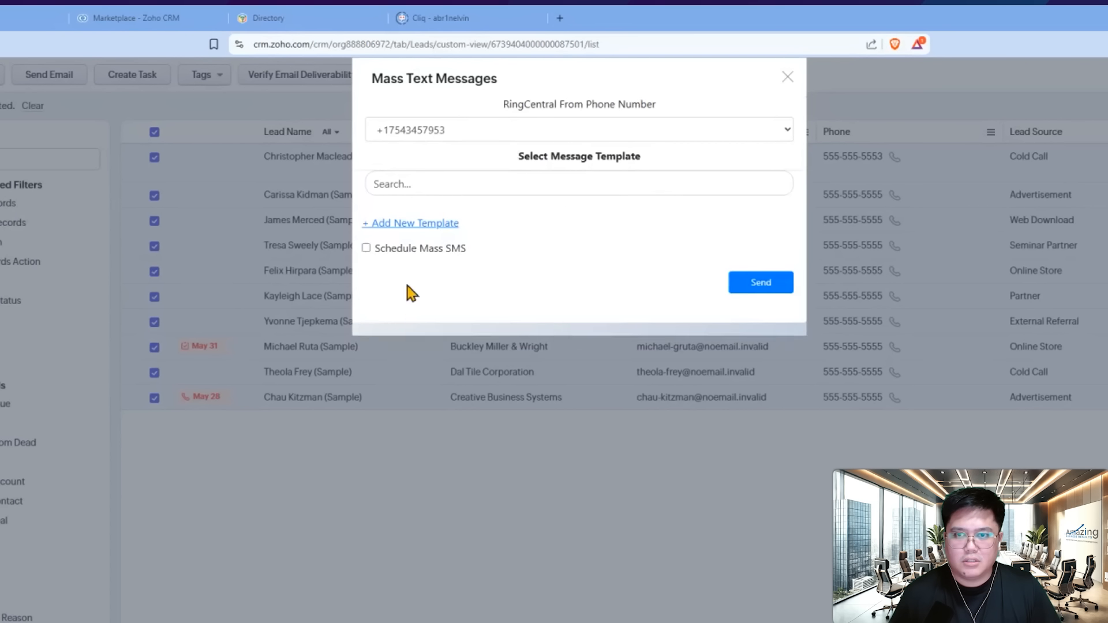
pyautogui.click(421, 249)
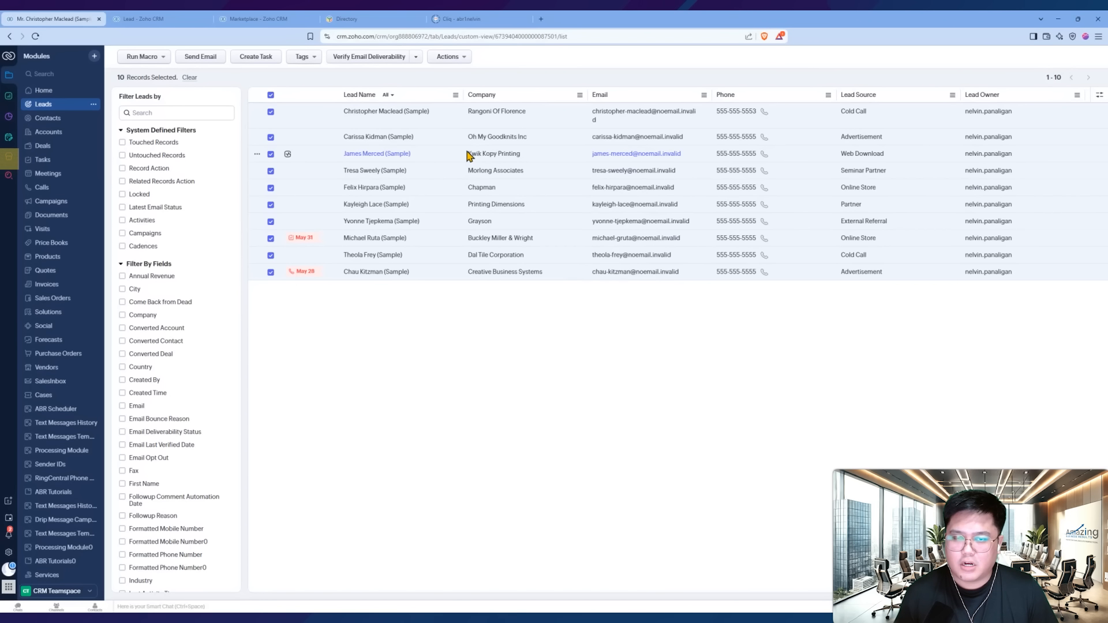
# Search the Marketplace for "abr" and open the ABR RingCentral SMS Extension for Zoho CRM page.
pyautogui.click(9, 161)
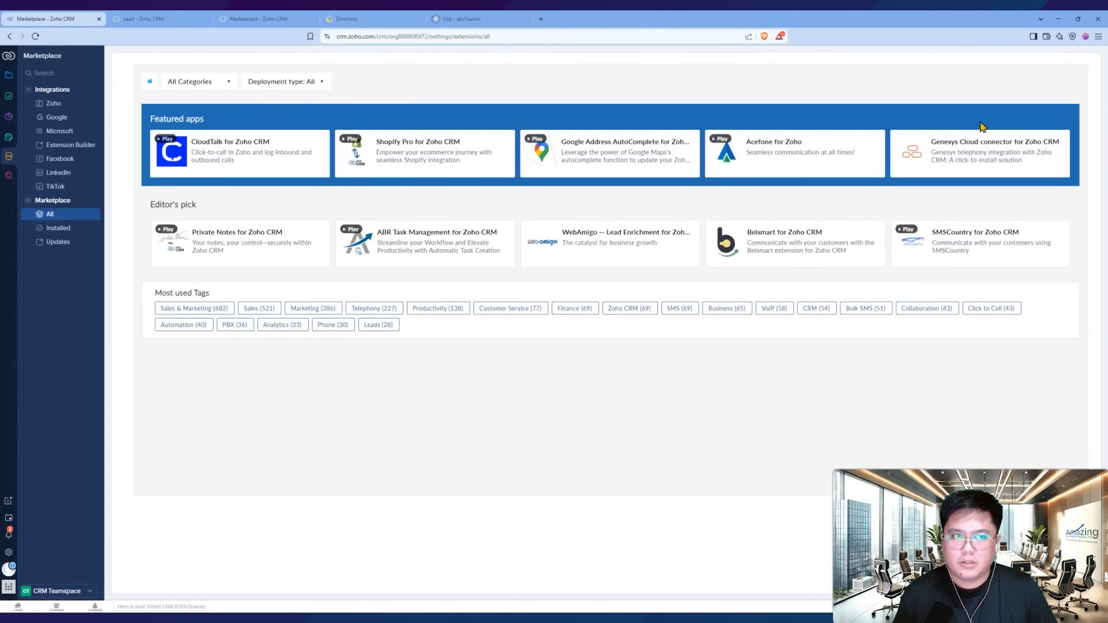
pyautogui.click(1021, 84)
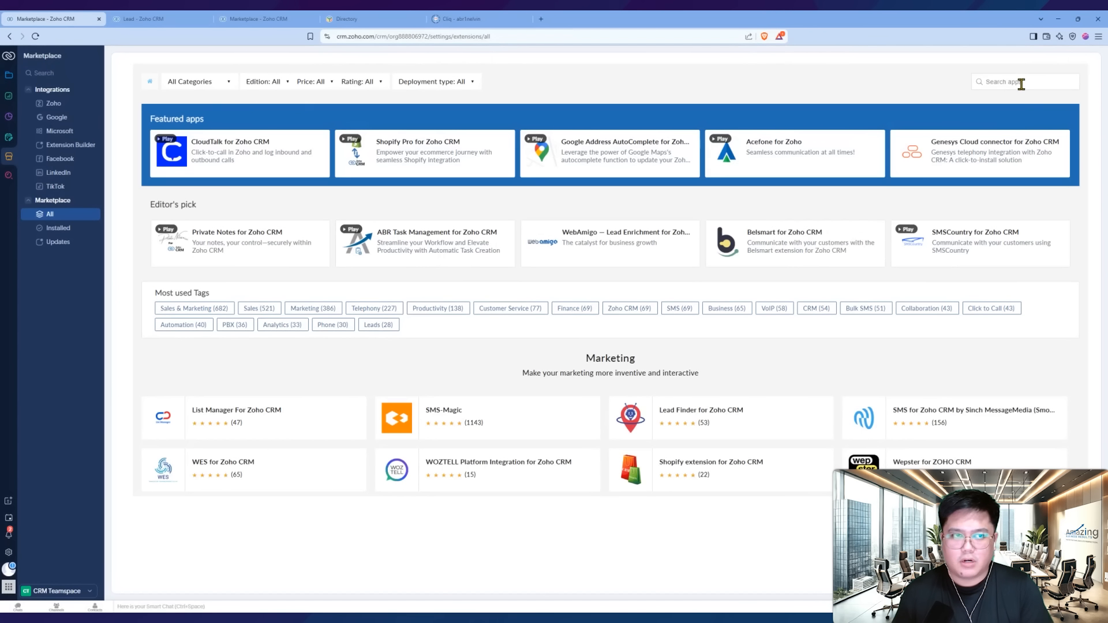
pyautogui.write('abr')
pyautogui.press('Return')
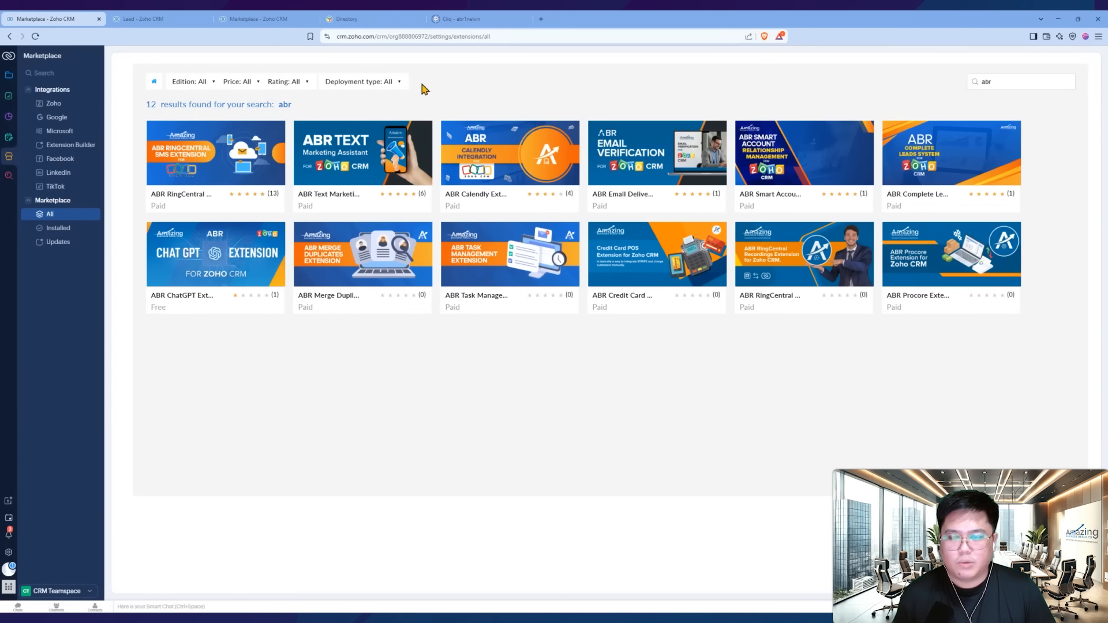
pyautogui.click(195, 169)
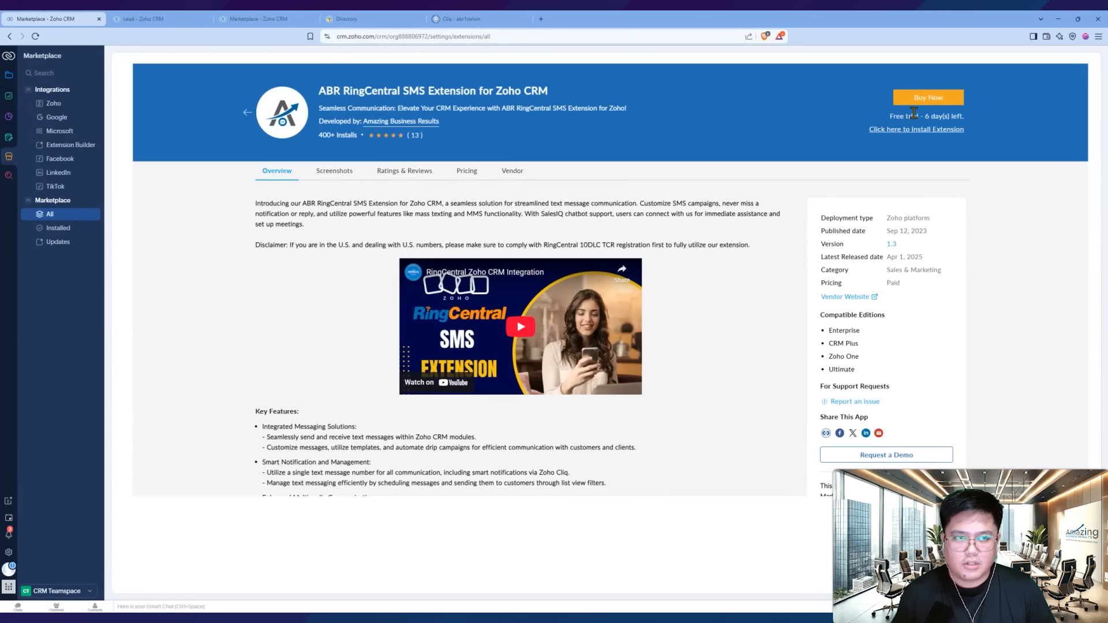
# Examine the extension's monthly and yearly subscription pricing.
pyautogui.click(932, 99)
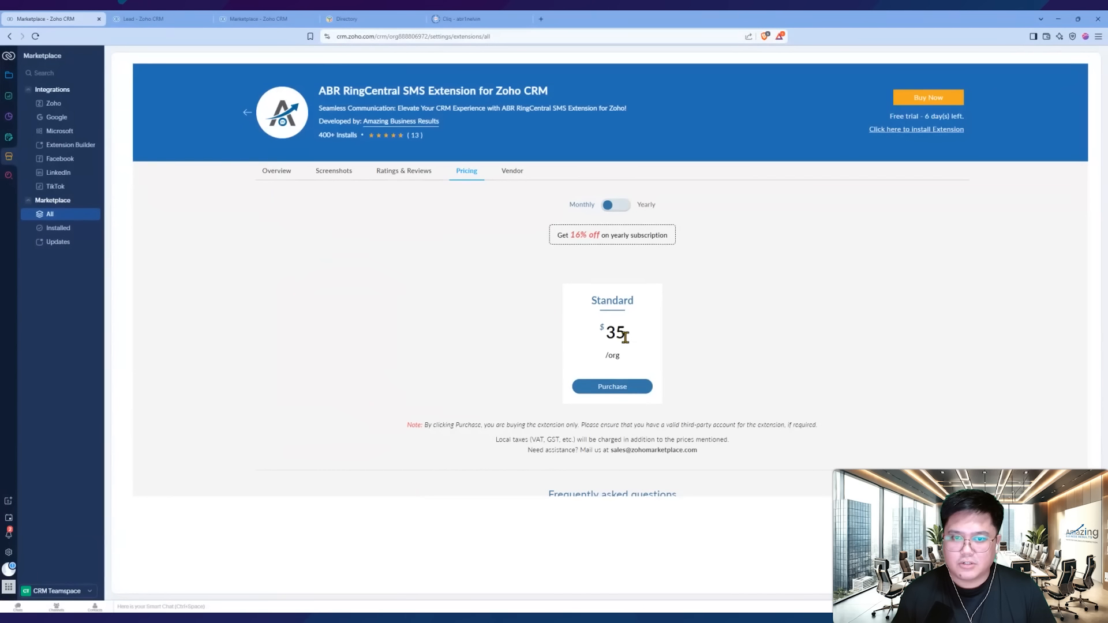
pyautogui.moveTo(626, 338); pyautogui.dragTo(608, 337)
pyautogui.click(737, 328)
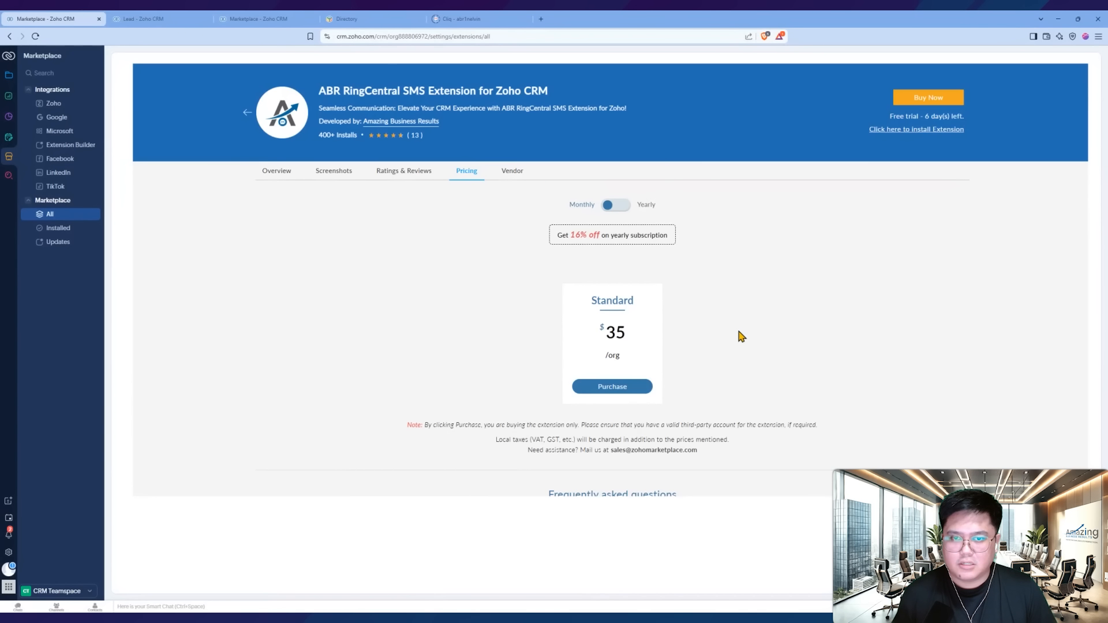
pyautogui.click(617, 207)
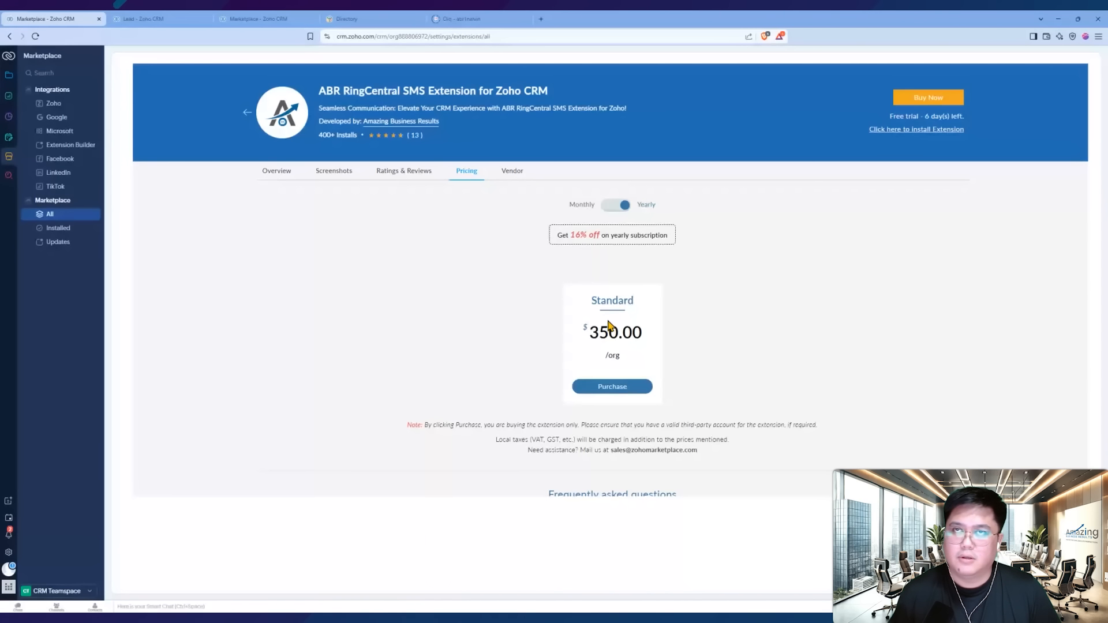
# Open the details of the installed ABR RingCentral SMS Extension and check which profiles are allowed to access it.
pyautogui.click(57, 228)
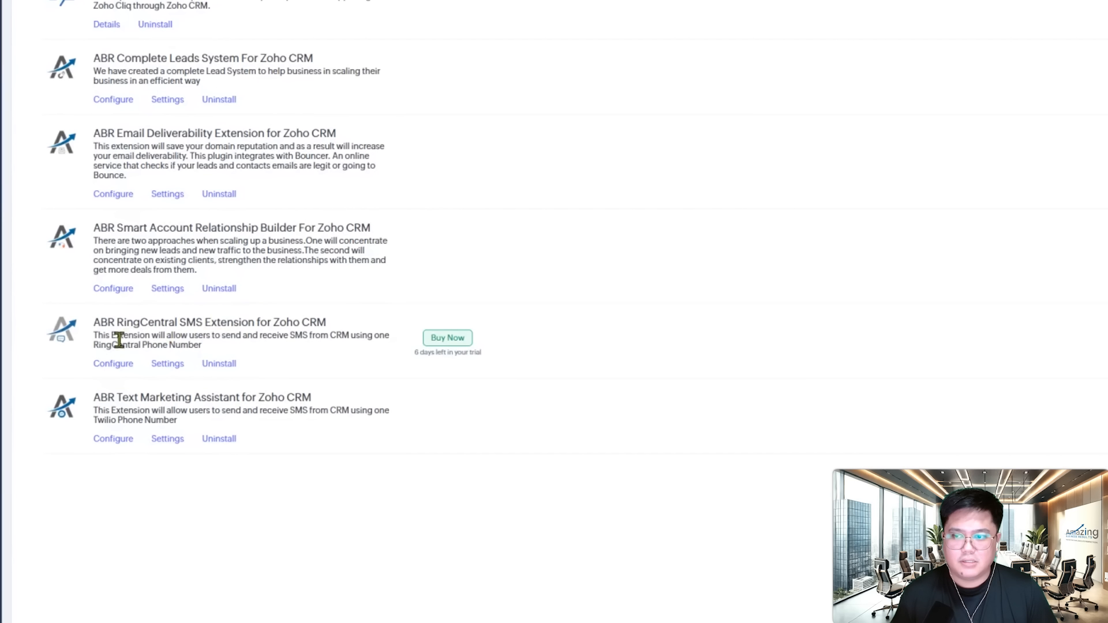
pyautogui.click(114, 365)
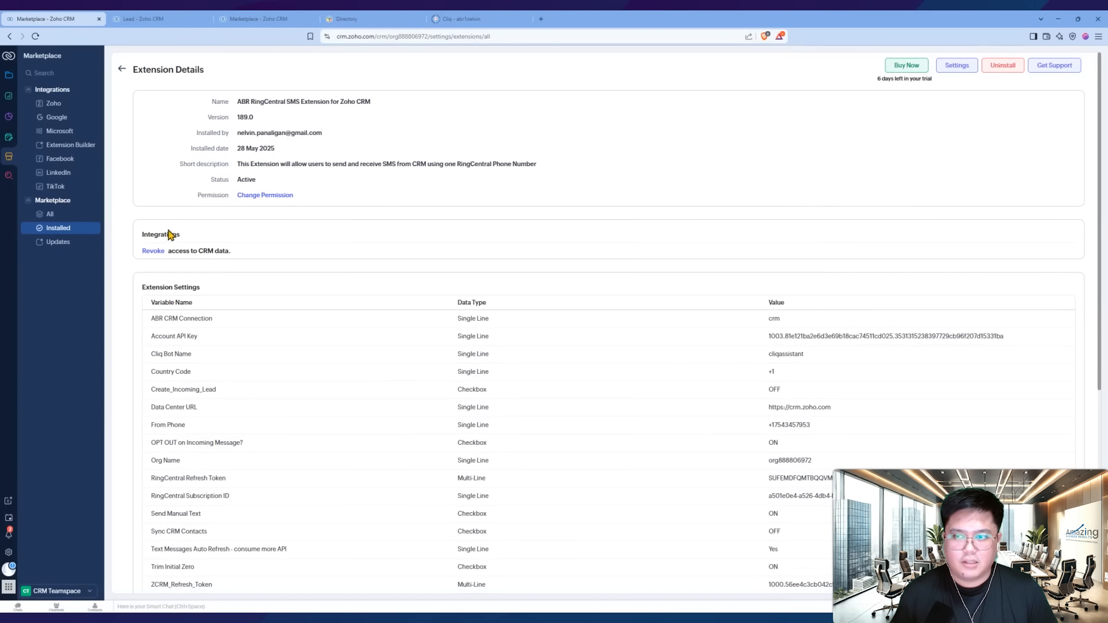
pyautogui.click(262, 197)
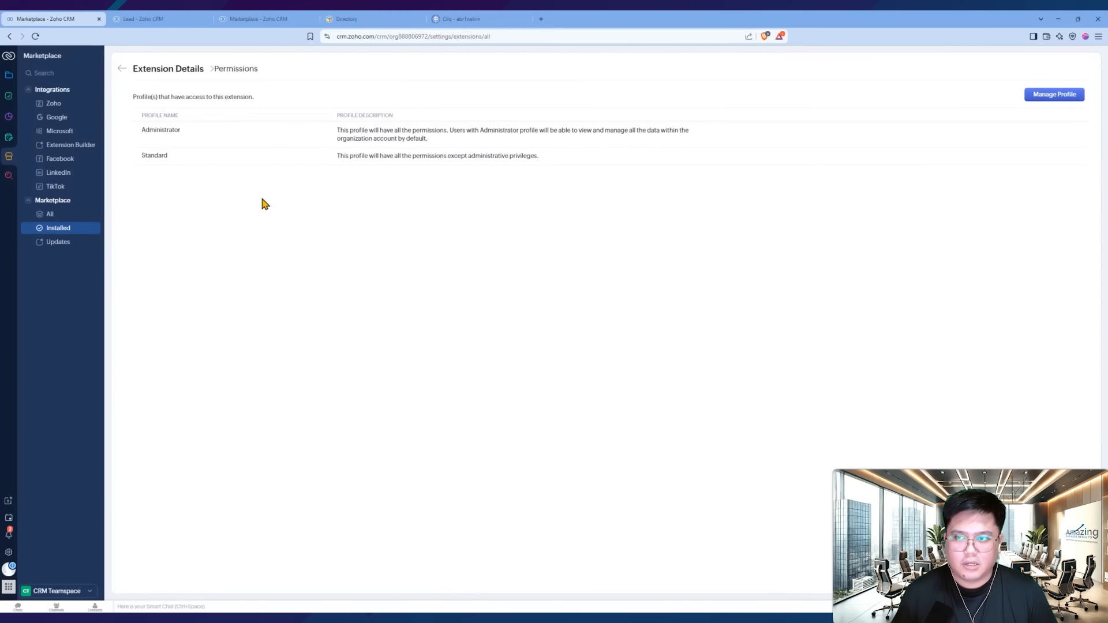
pyautogui.click(1035, 96)
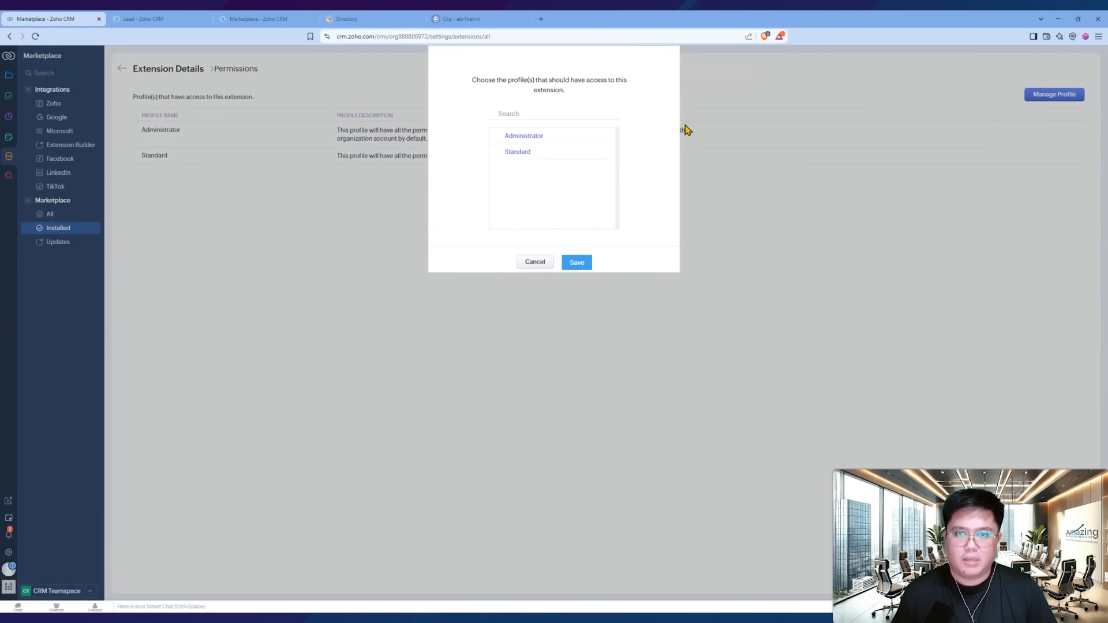
pyautogui.click(519, 152)
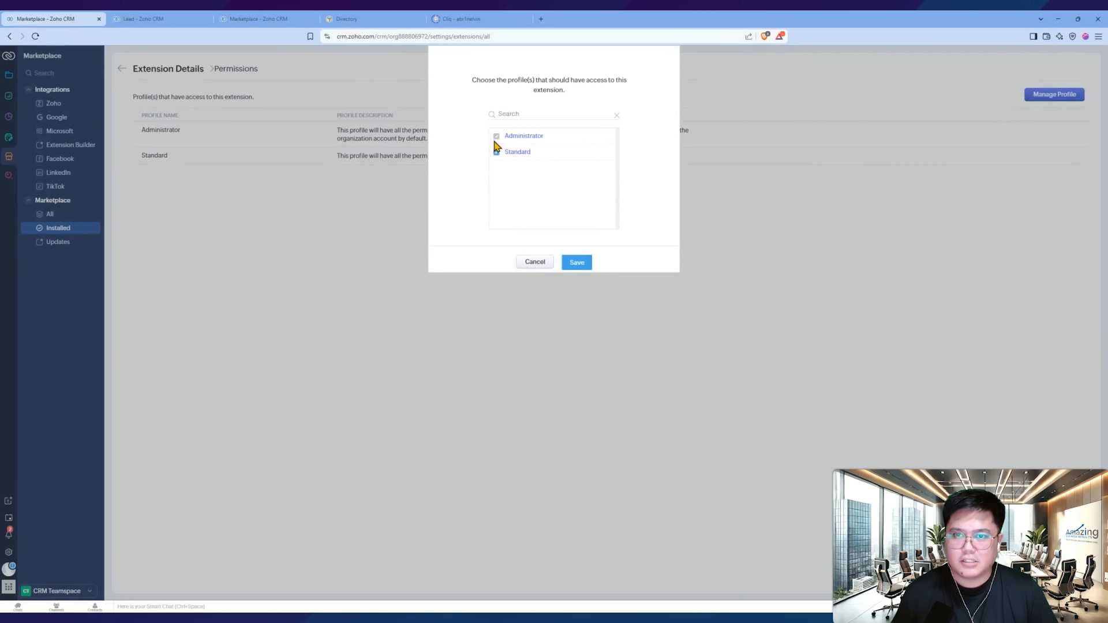
pyautogui.click(535, 263)
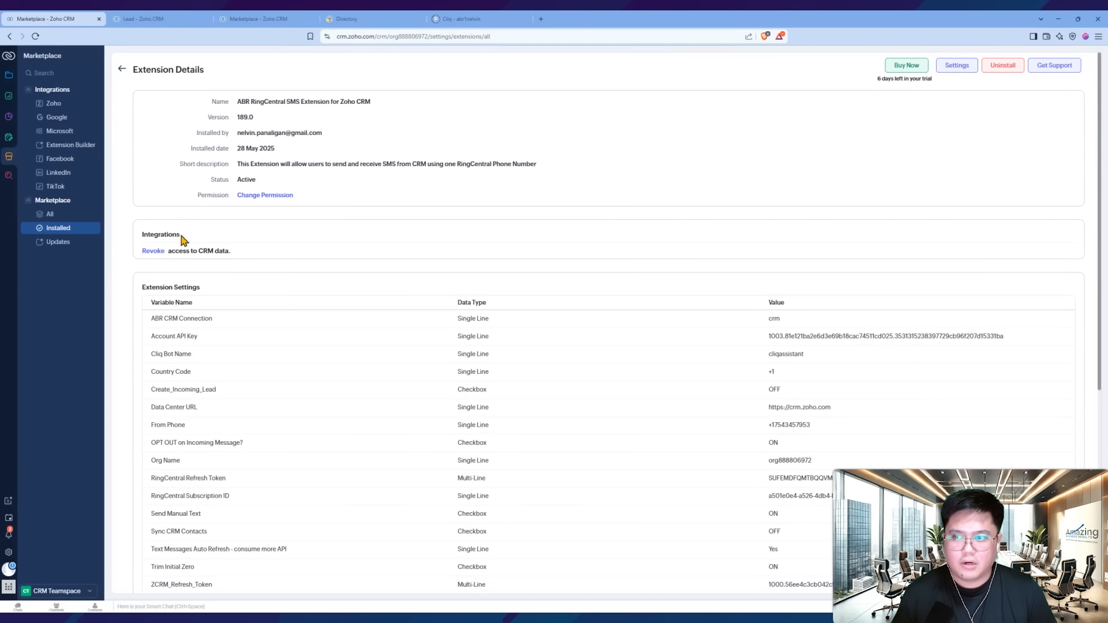
# Revoke the extension's access to CRM data and authorize it again.
pyautogui.click(157, 253)
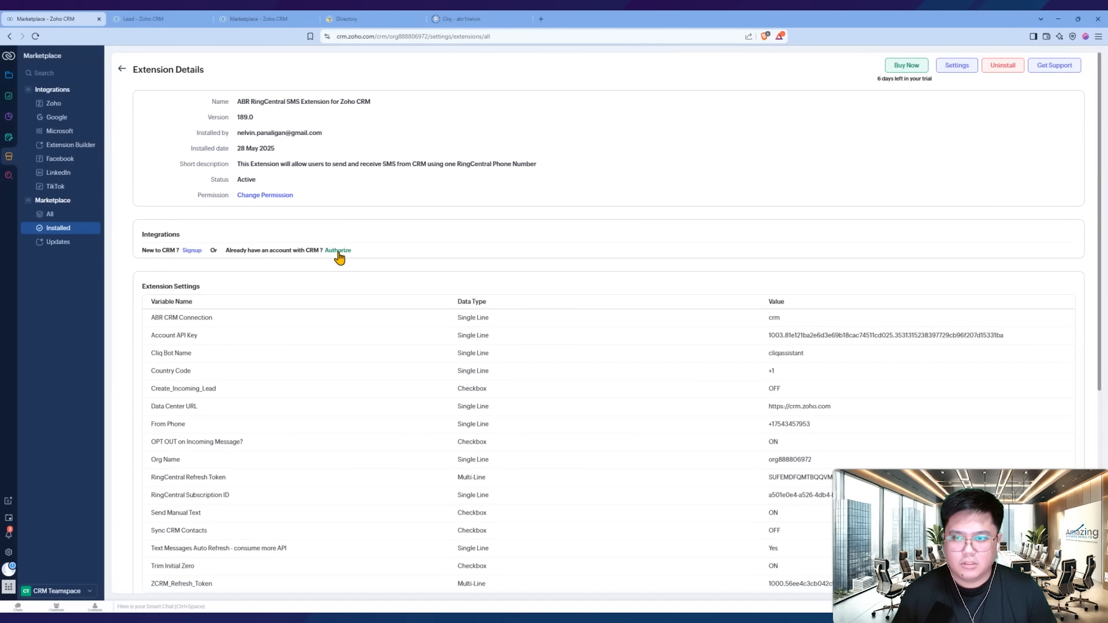
pyautogui.click(337, 251)
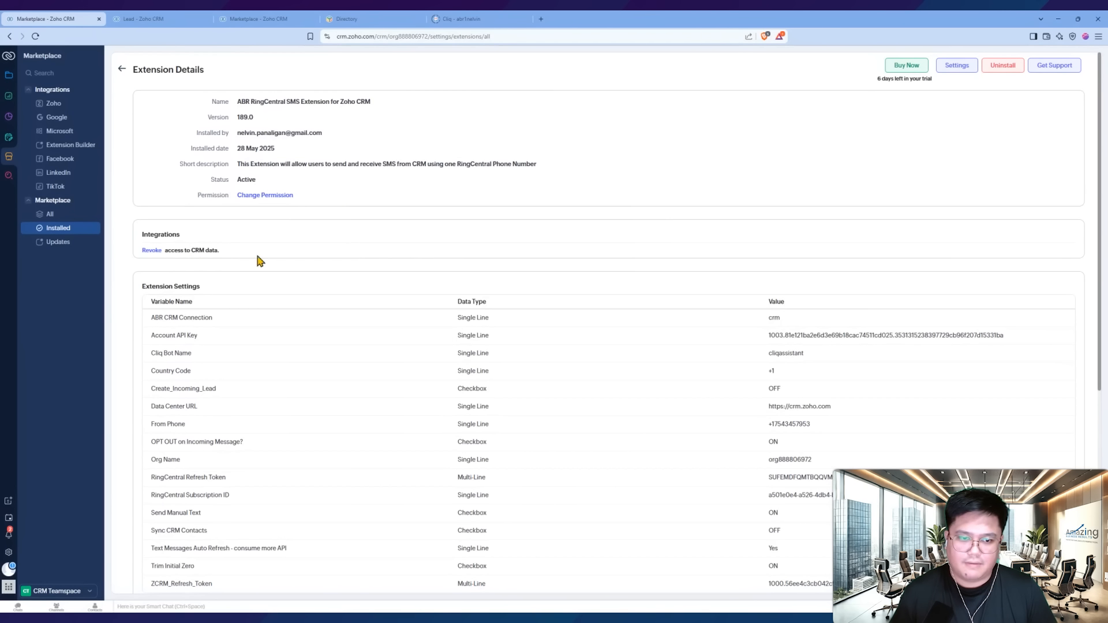
# Open the extension's settings and look up the cliqassistant notification bot in the Cliq chat by searching "cliq".
pyautogui.click(950, 70)
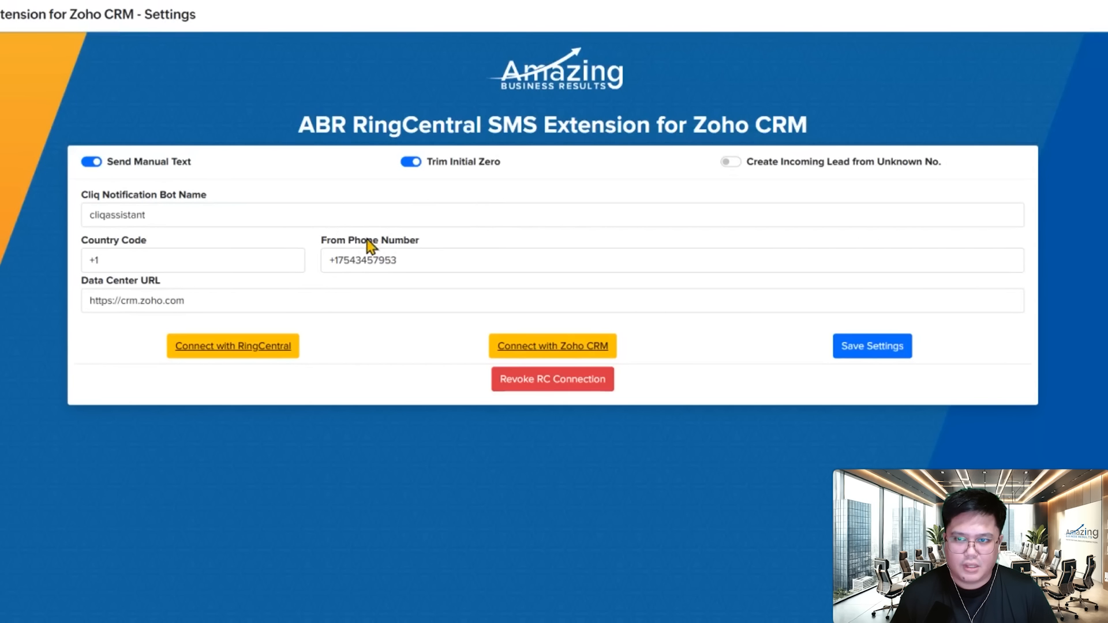
pyautogui.moveTo(166, 218); pyautogui.dragTo(151, 190)
pyautogui.click(192, 221)
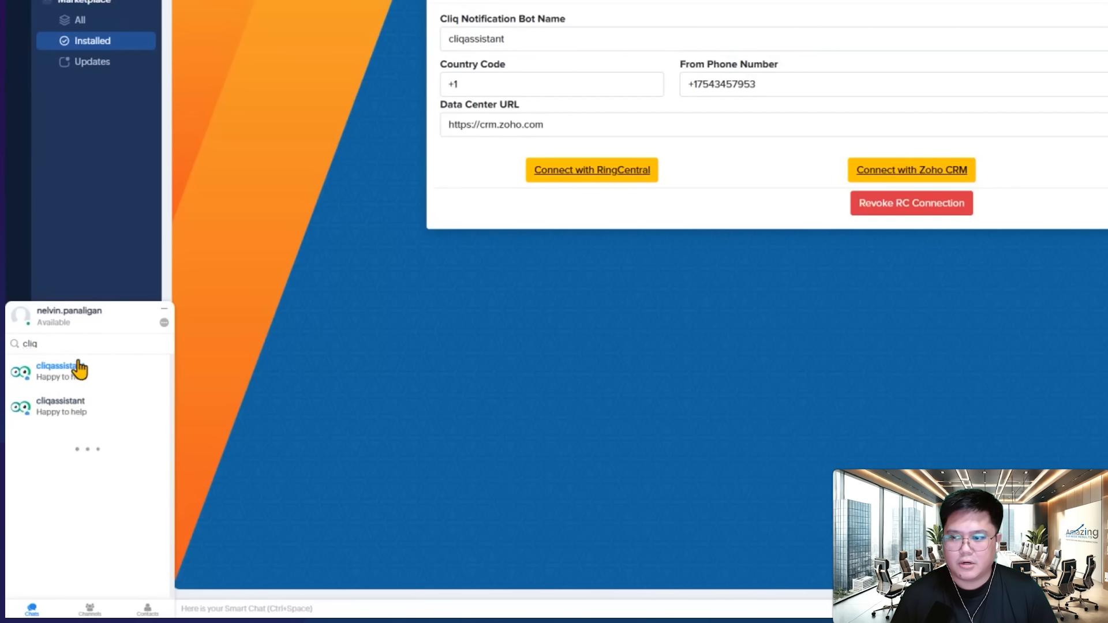
pyautogui.click(80, 368)
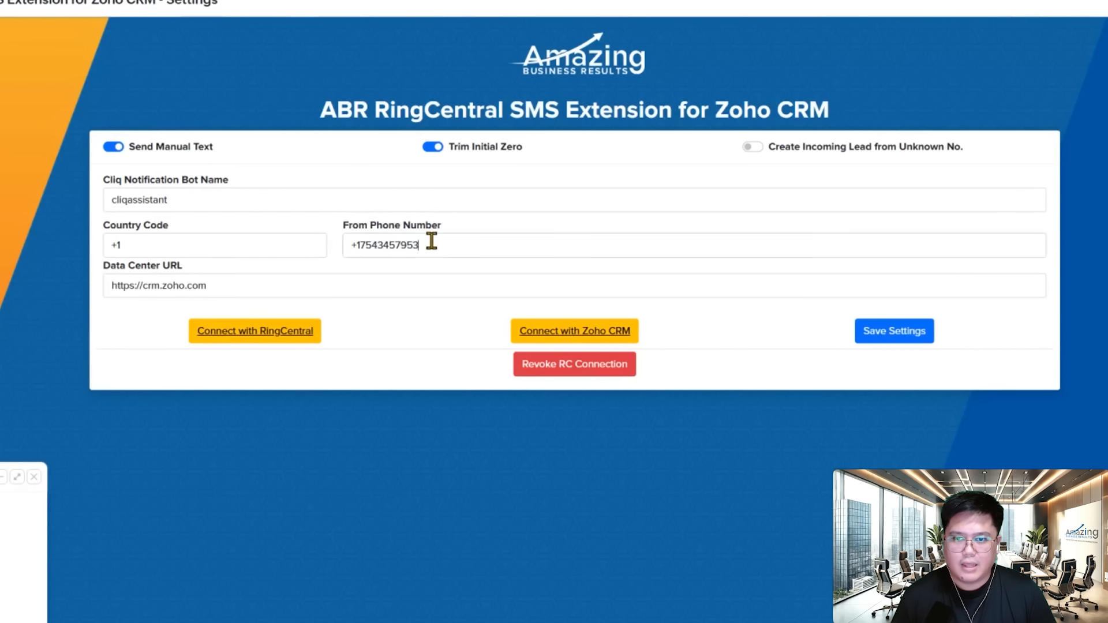
# Review the From Phone Number, Country Code and Data Center URL in the extension's settings.
pyautogui.click(430, 242)
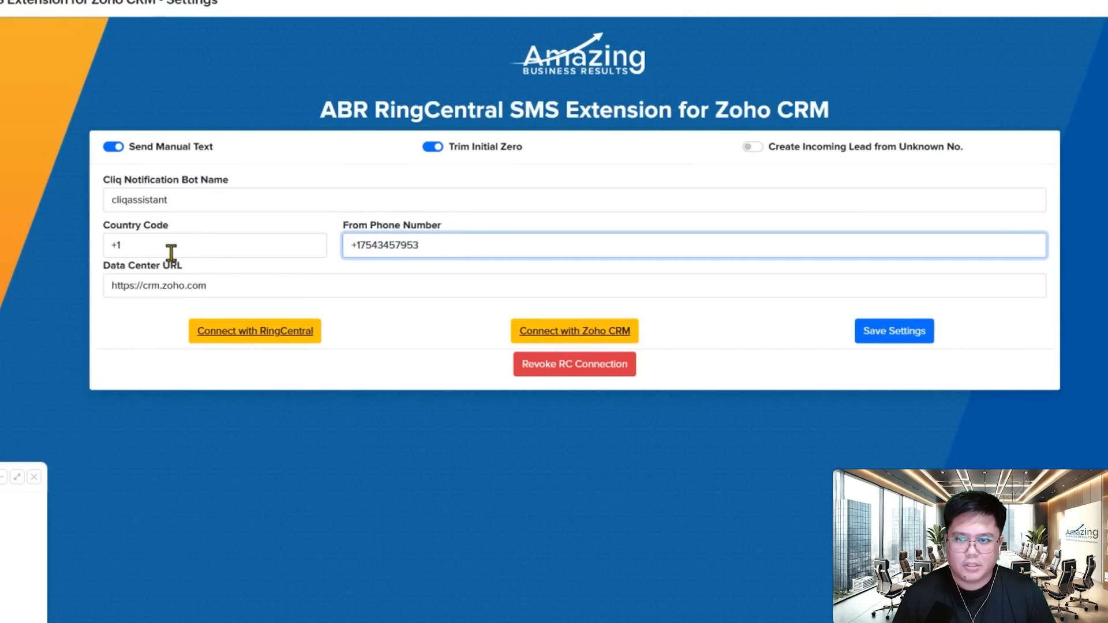
pyautogui.click(118, 245)
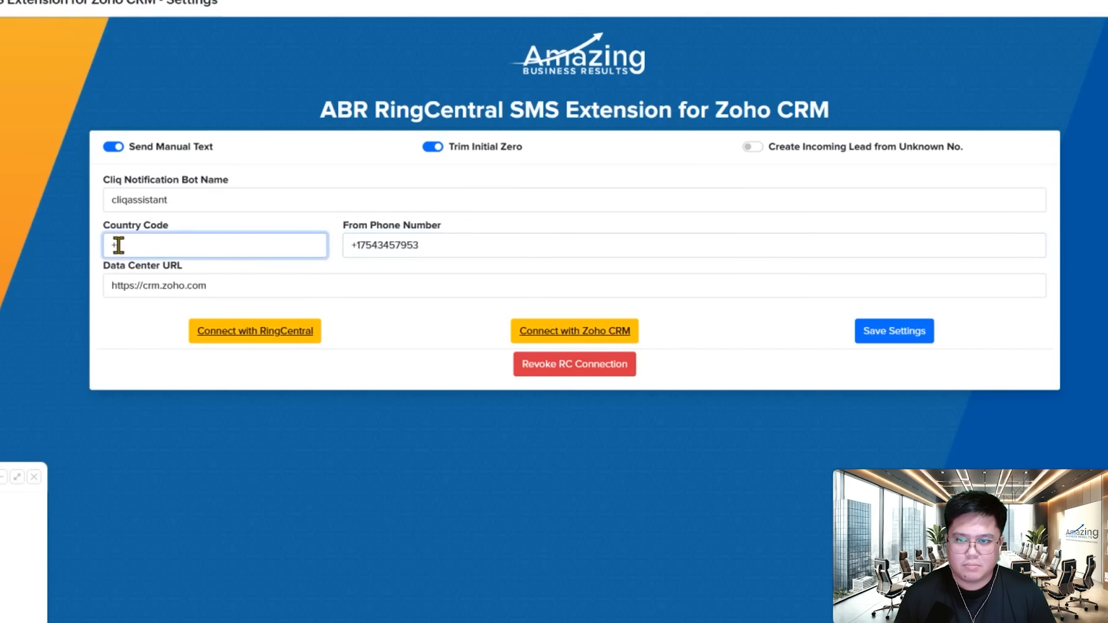
pyautogui.click(252, 266)
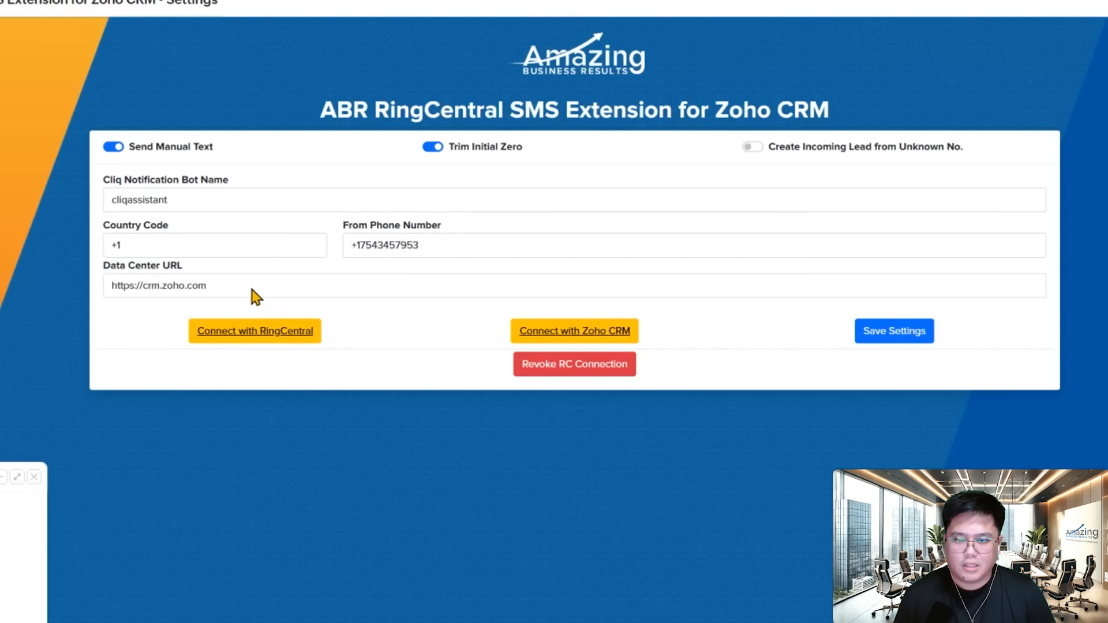
pyautogui.click(252, 290)
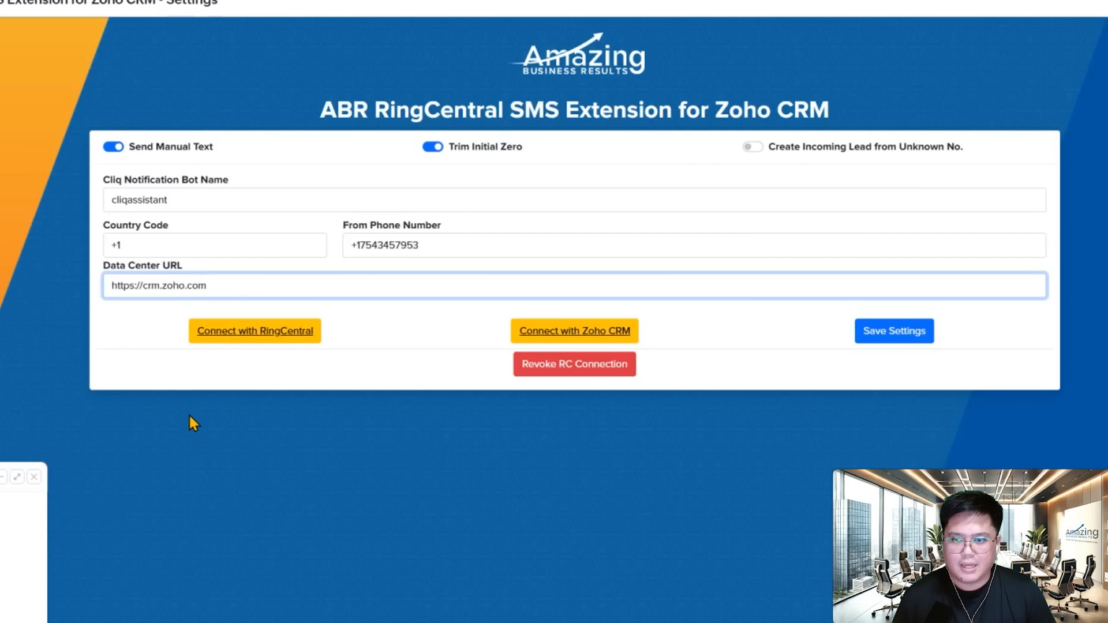
pyautogui.click(264, 264)
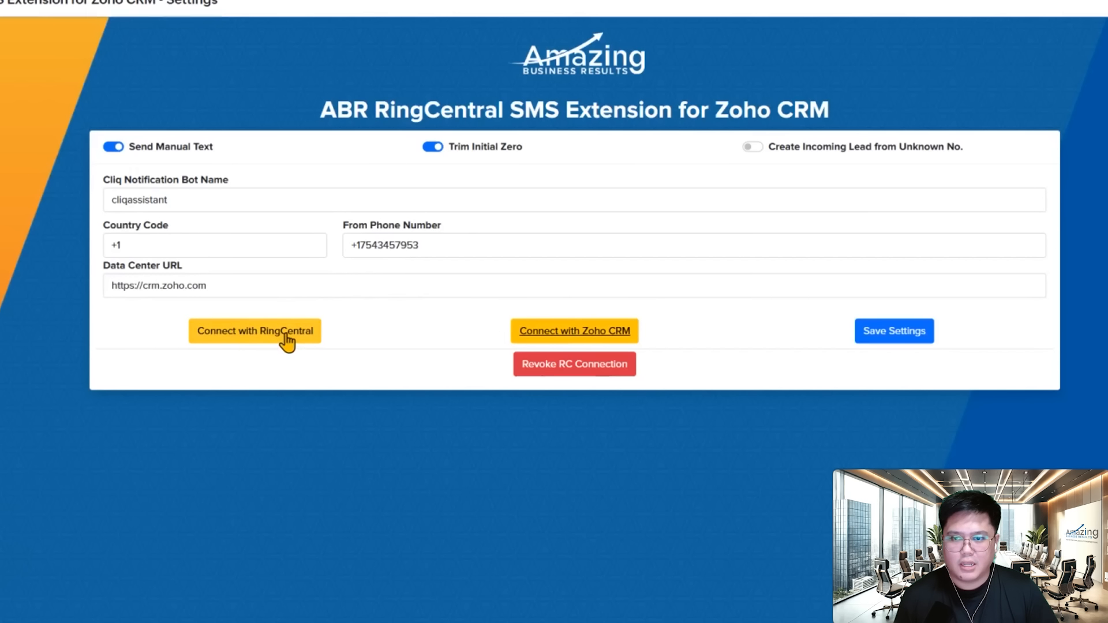
# Connect the extension with RingCentral by continuing as the signed-in account and authorizing access, and save the extension settings.
pyautogui.click(247, 341)
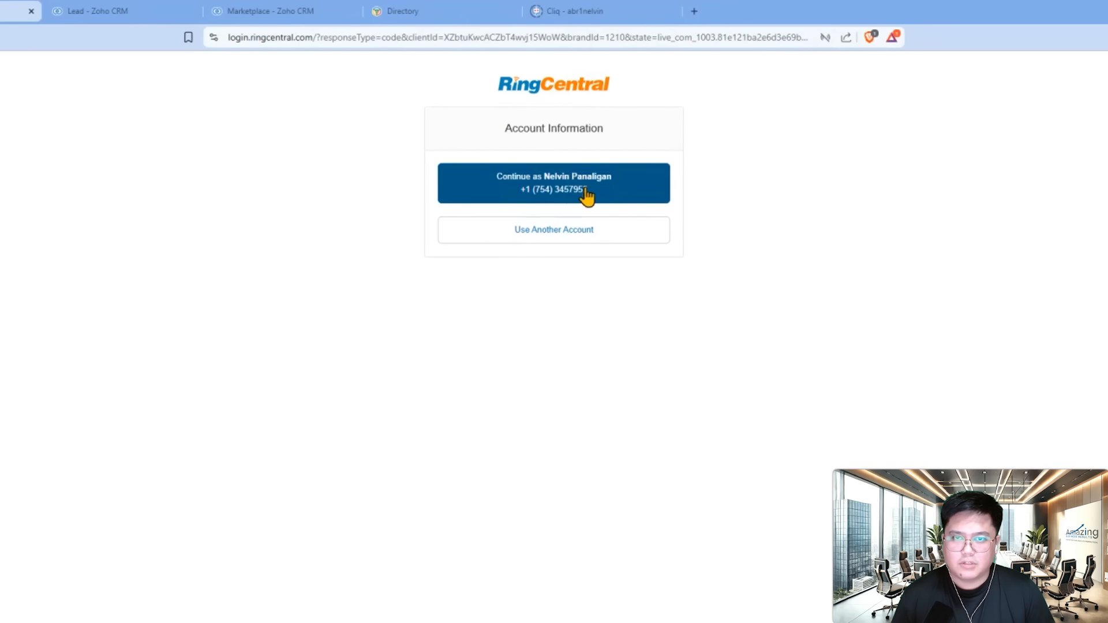
pyautogui.click(563, 196)
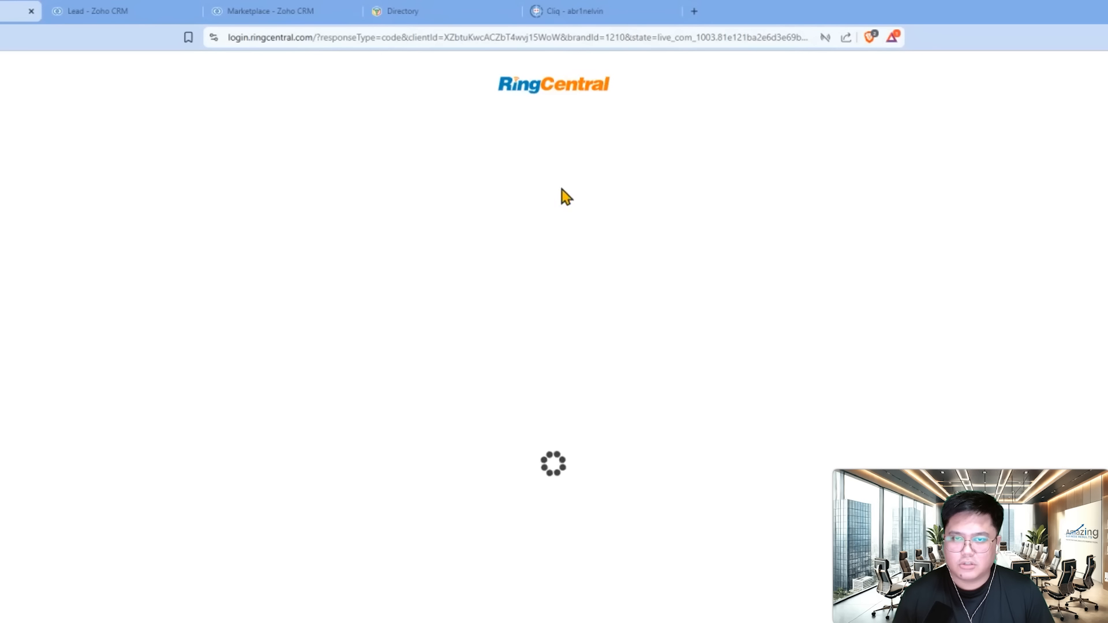
pyautogui.click(647, 346)
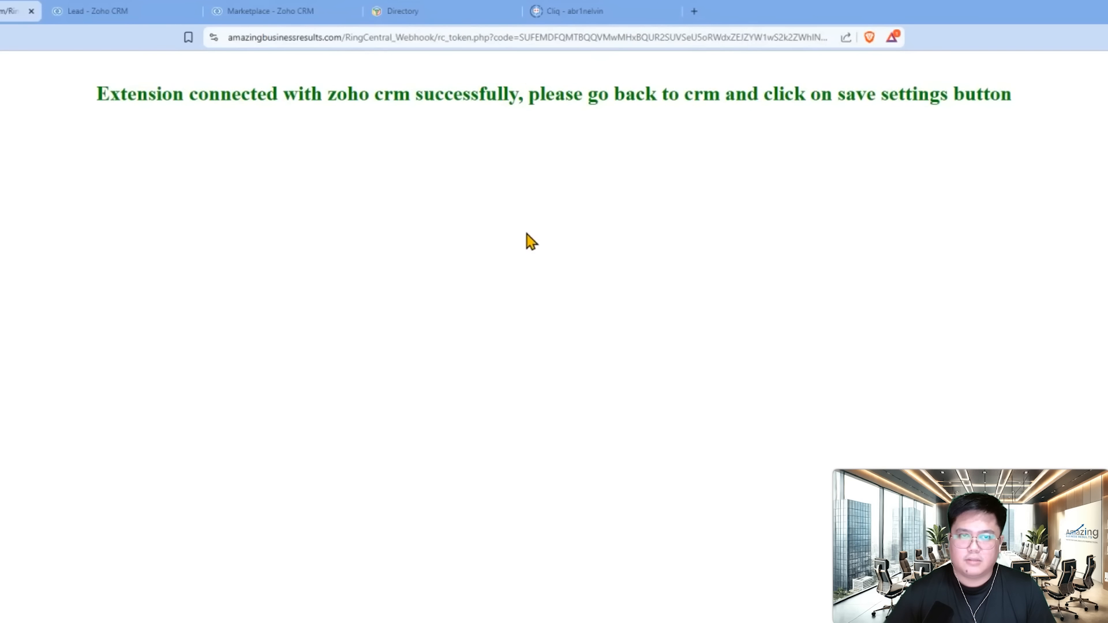
pyautogui.hotkey('ctrl', 'w')
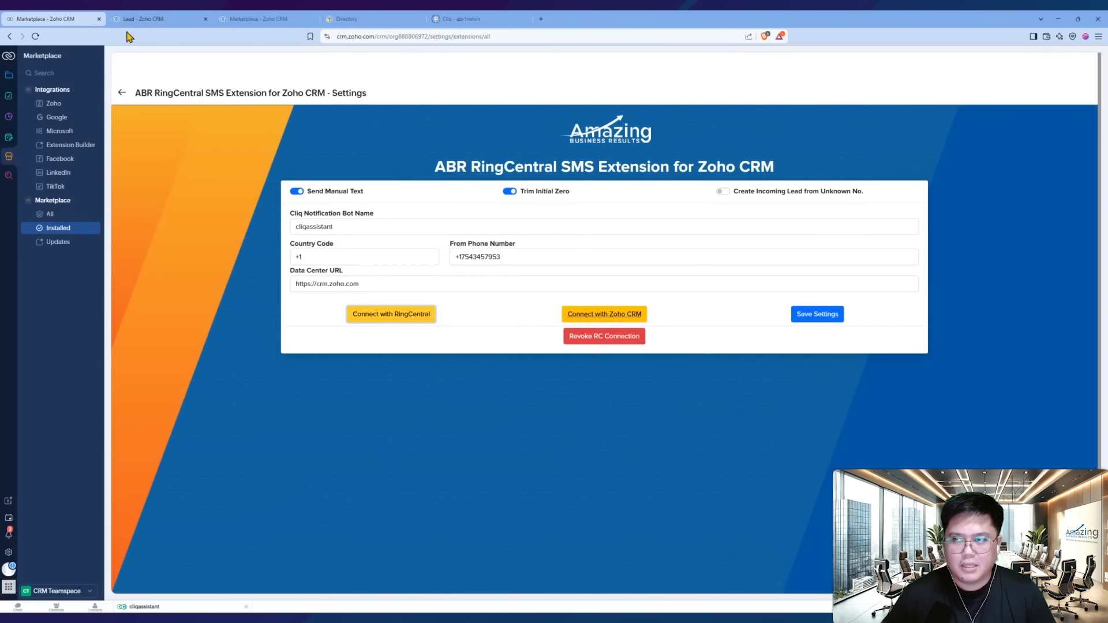
pyautogui.click(817, 316)
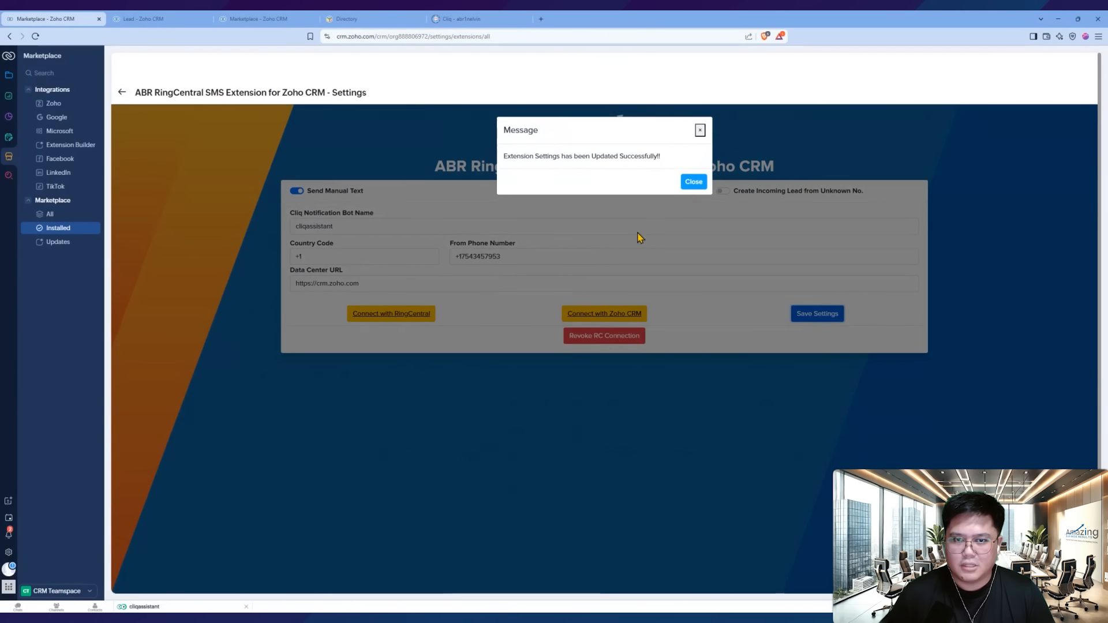
pyautogui.click(694, 181)
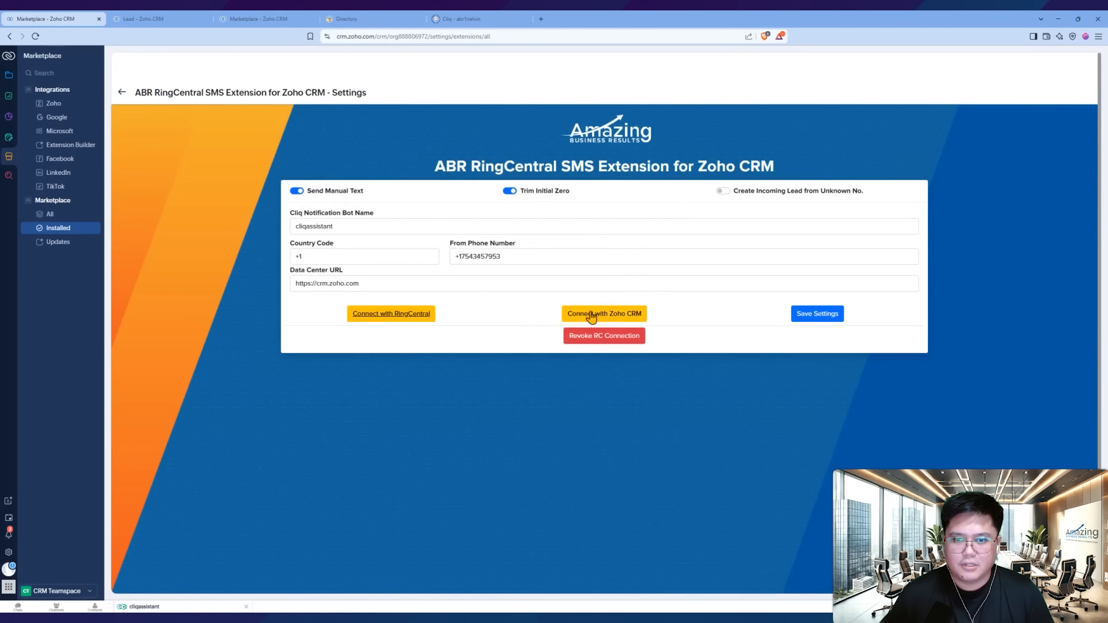
# Connect the extension with Zoho CRM, accept the ABR ZCRM Connection access request, and save the extension settings.
pyautogui.click(590, 314)
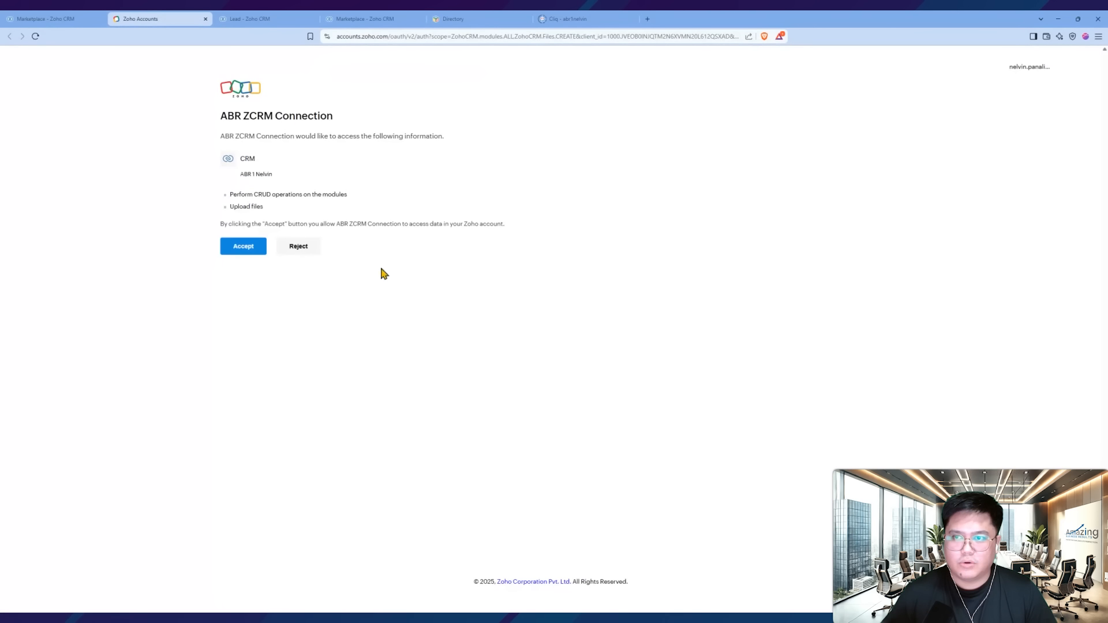
pyautogui.click(247, 250)
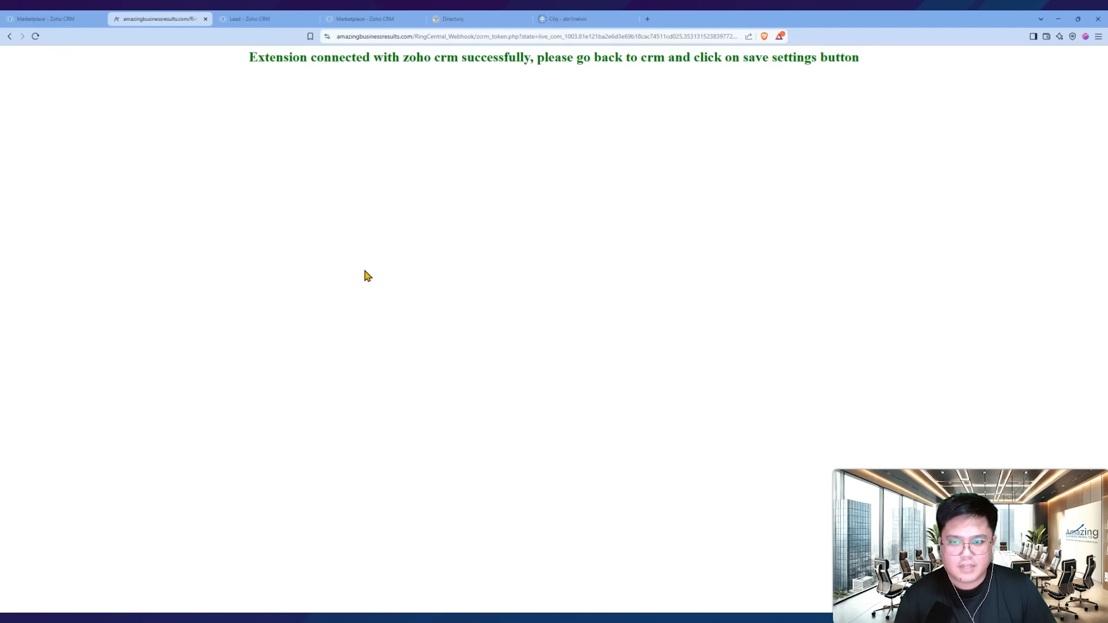
pyautogui.hotkey('ctrl', 'w')
pyautogui.click(823, 315)
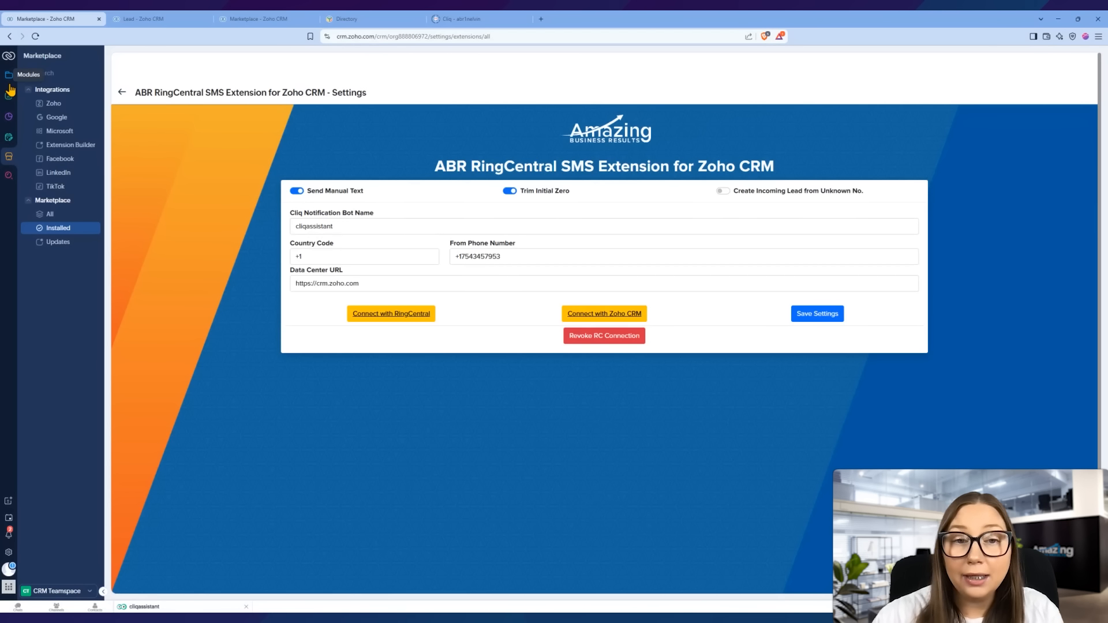
# Open the Oh My Goodknits Inc sample lead in the Leads module and go to its ABR RingCentral SMS section.
pyautogui.click(39, 72)
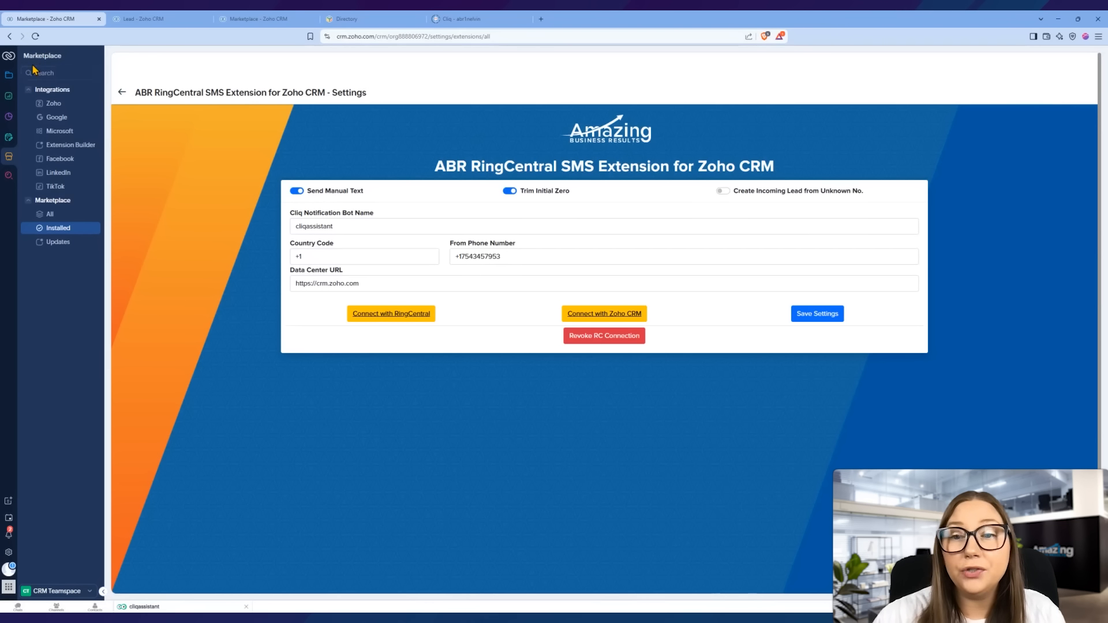
pyautogui.click(8, 76)
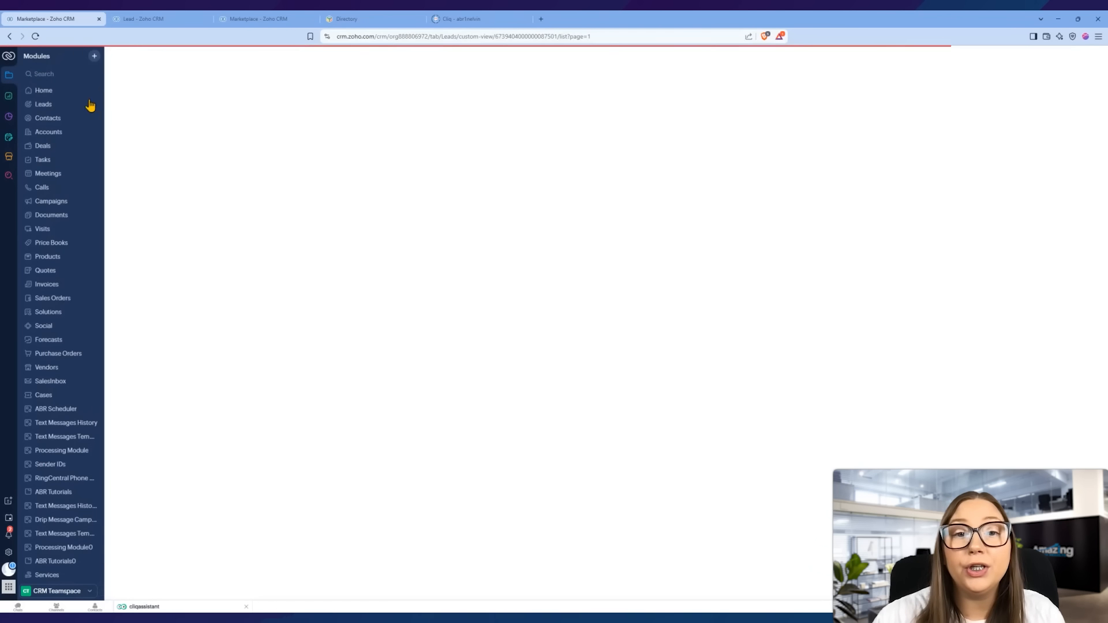
pyautogui.click(48, 105)
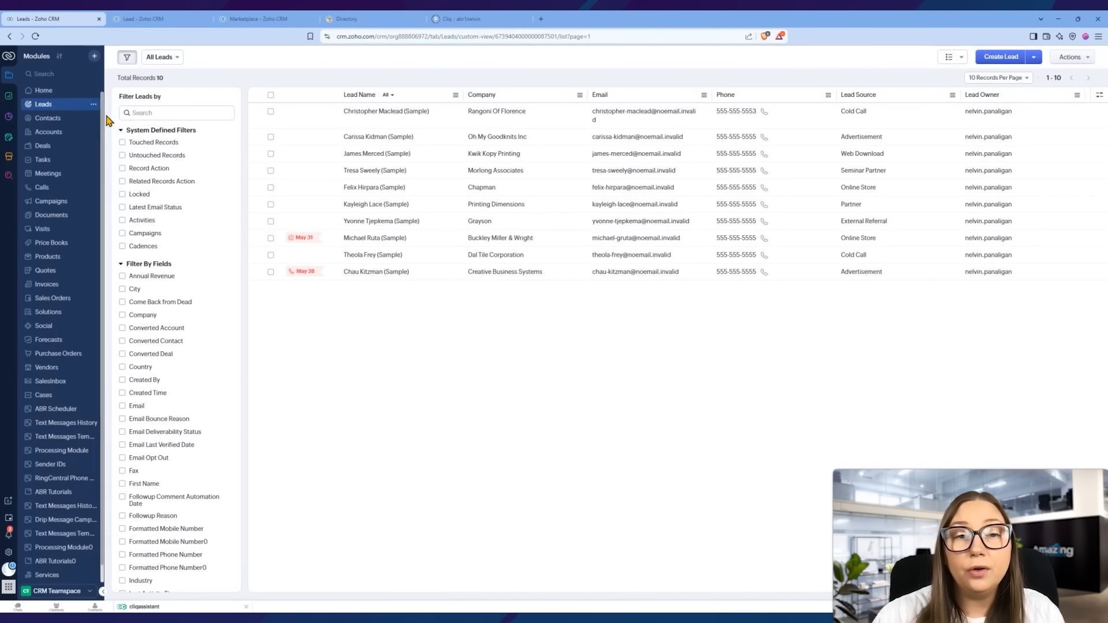
pyautogui.click(363, 137)
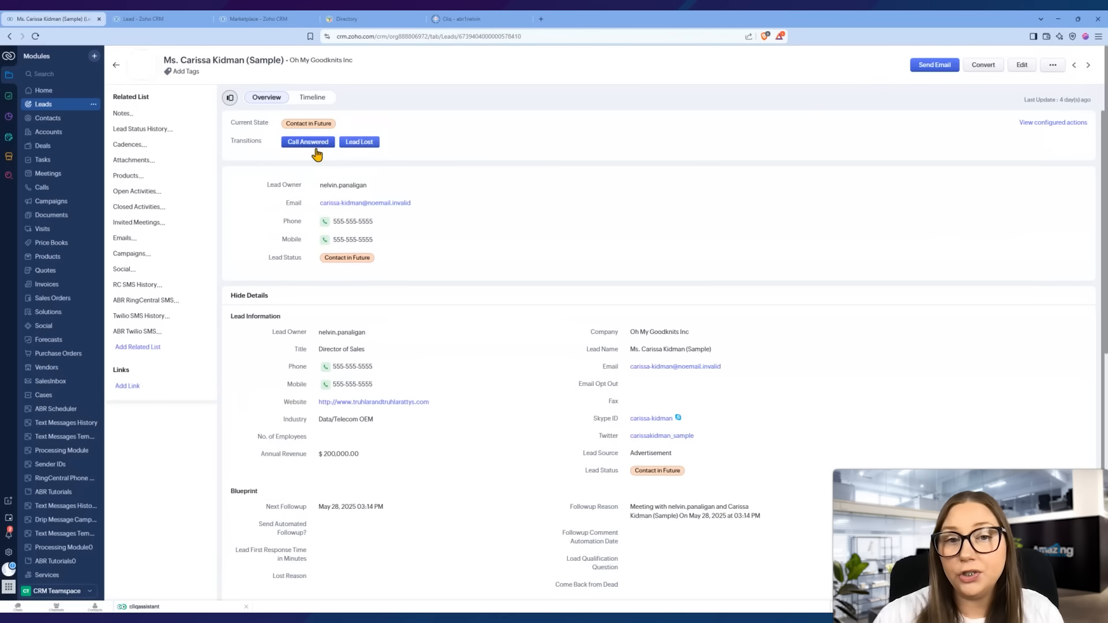
pyautogui.click(142, 300)
pyautogui.scroll(-4, 422, 346)
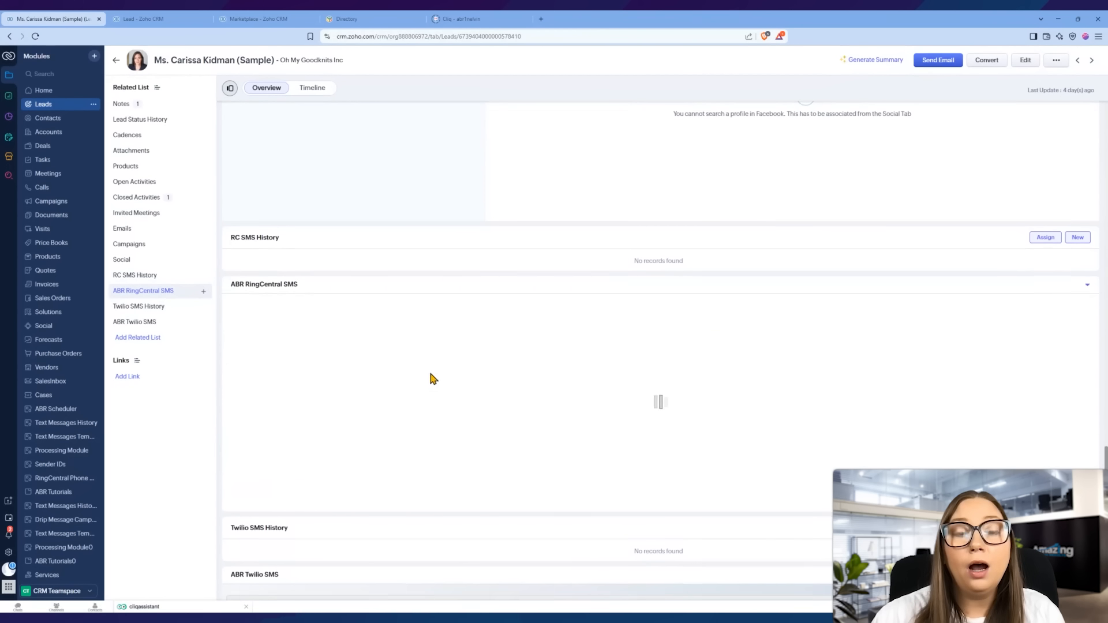